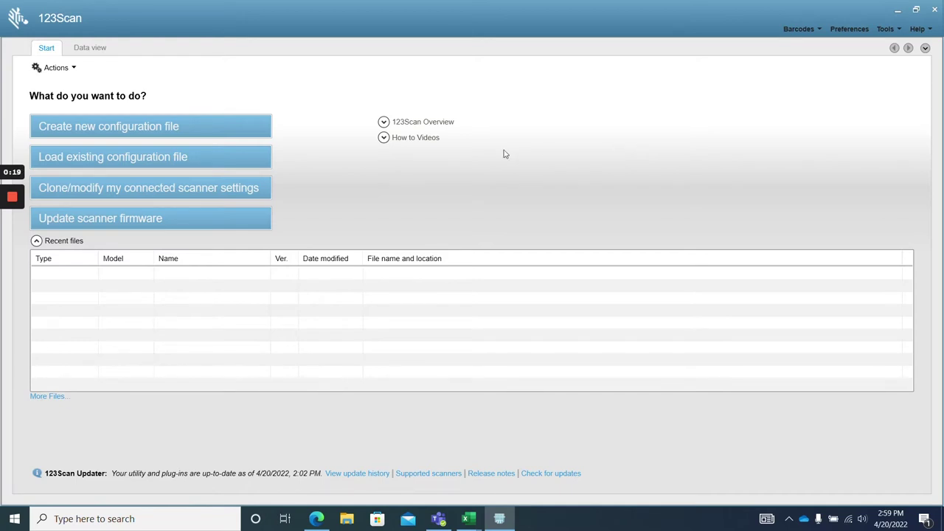
Start a DS9908 data session in HID Keyboard Emulation mode from the Data view
left_click(86, 48)
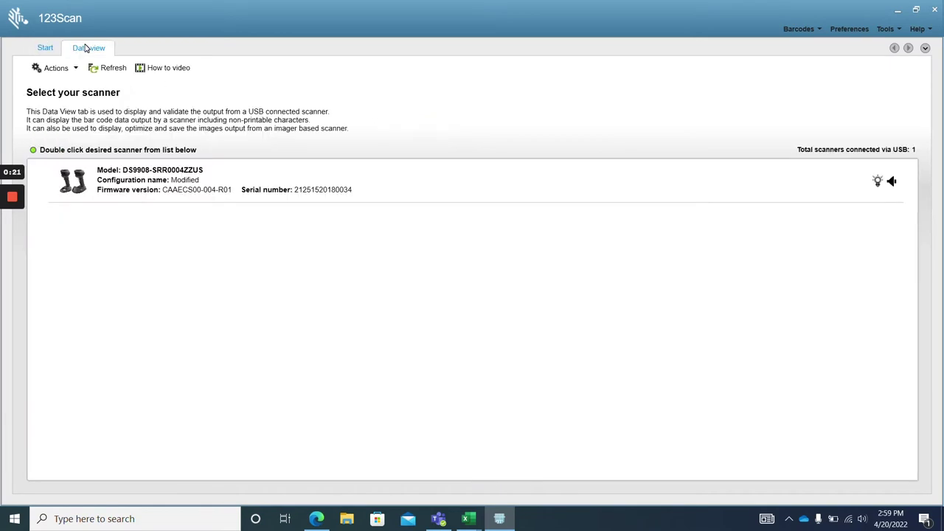
double_click(278, 174)
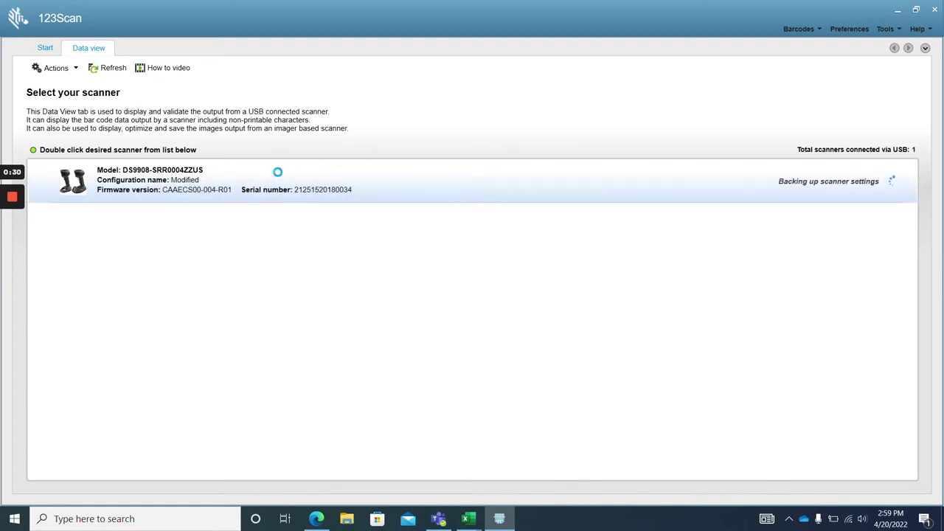
left_click(182, 205)
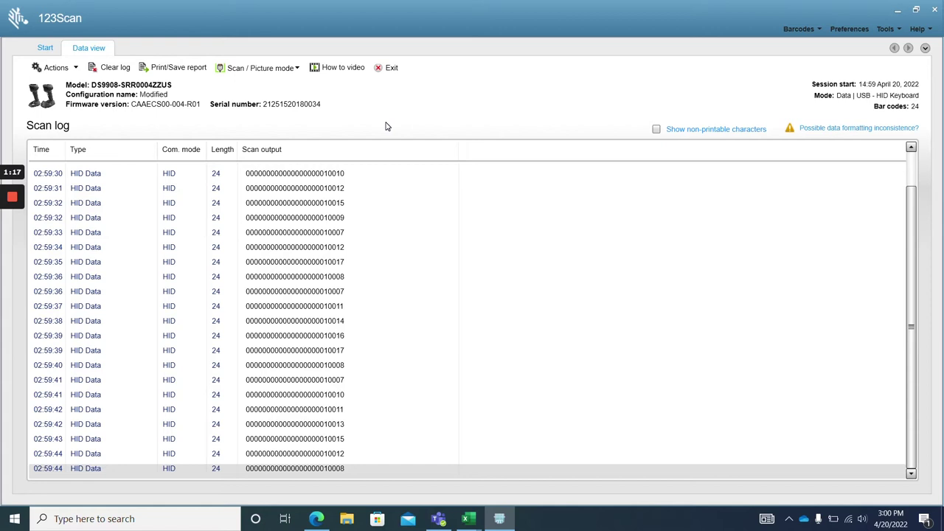
End the data view session and start an Untitled1 configuration from the discovered DS9908
left_click(394, 69)
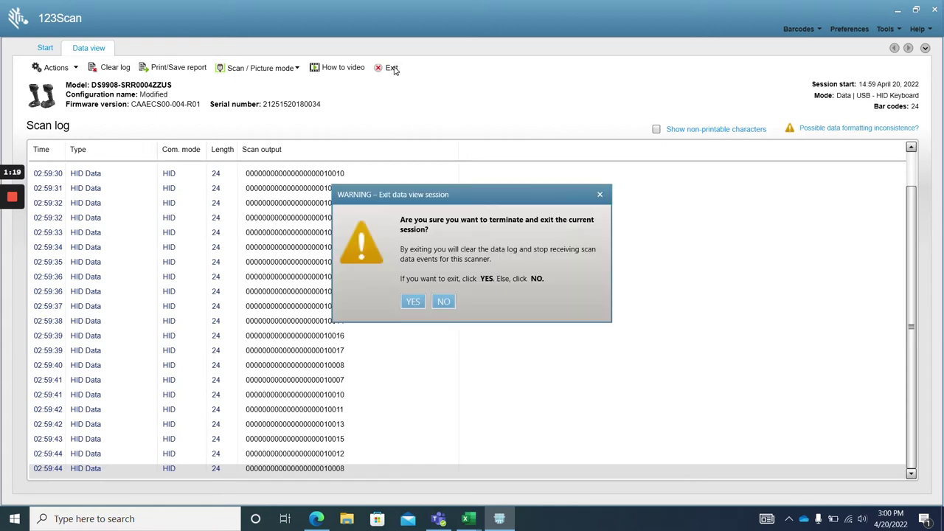
left_click(415, 302)
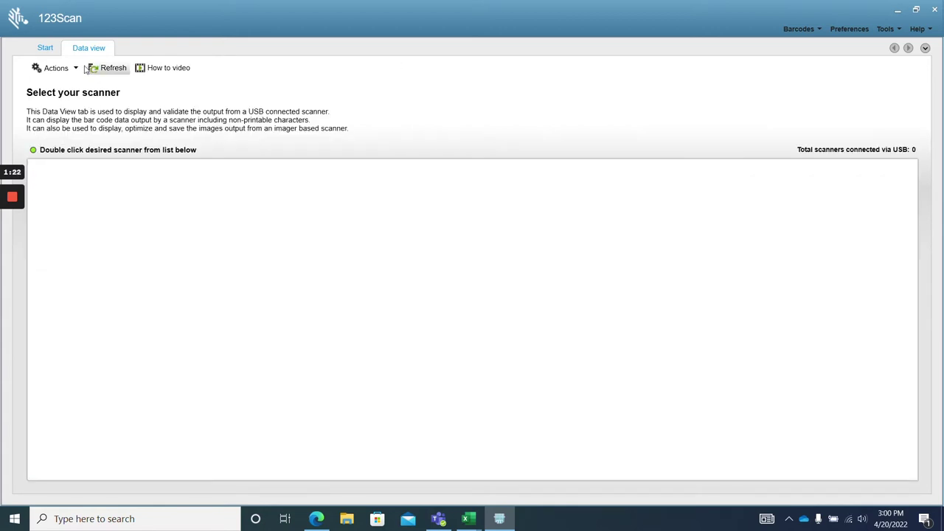
left_click(42, 47)
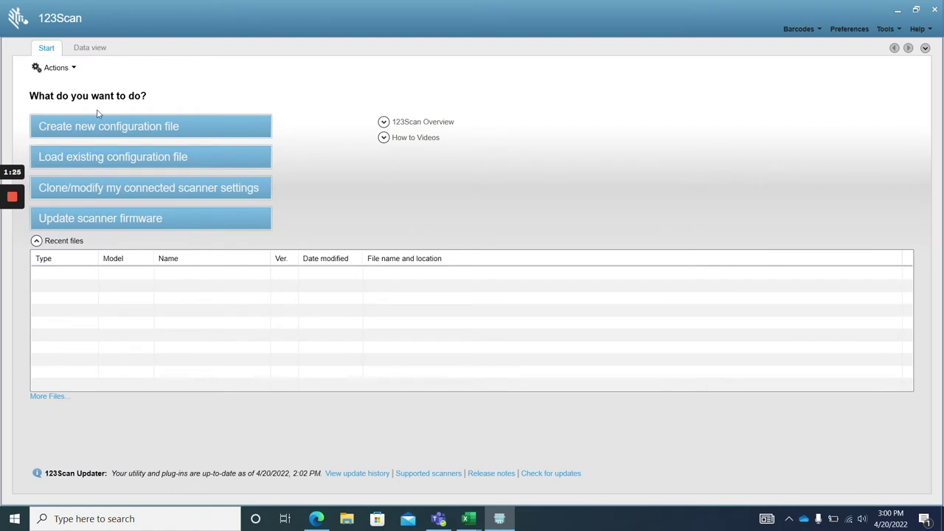
left_click(74, 69)
left_click(75, 80)
left_click(92, 133)
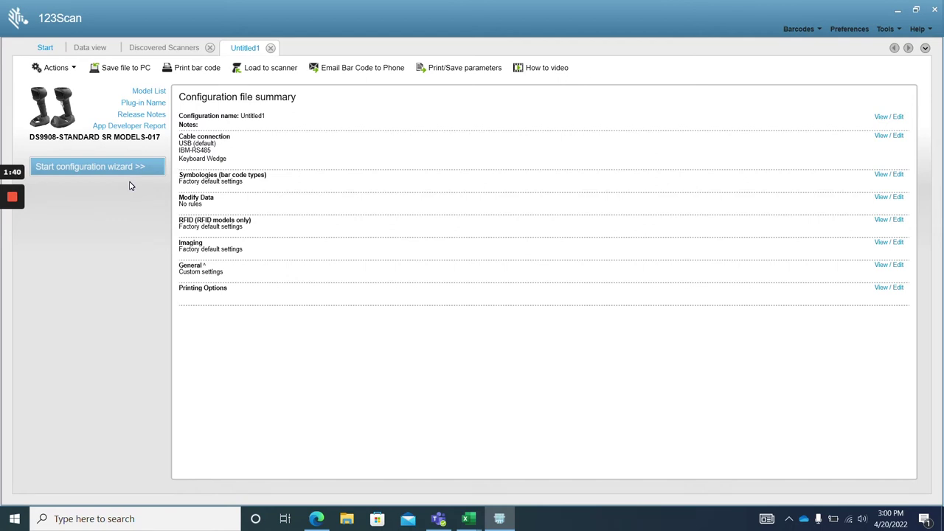
Keep USB HID Keyboard as the USB device type in the cable connection settings
left_click(259, 154)
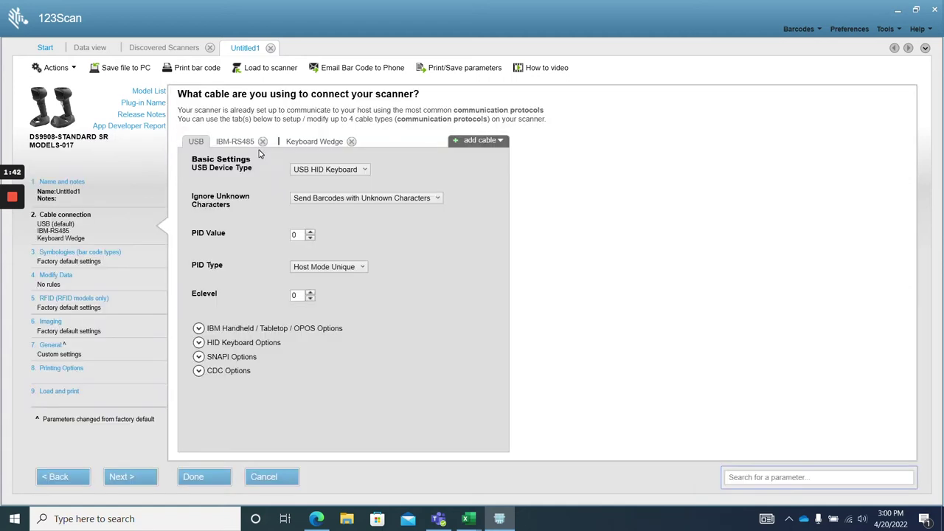
left_click(365, 171)
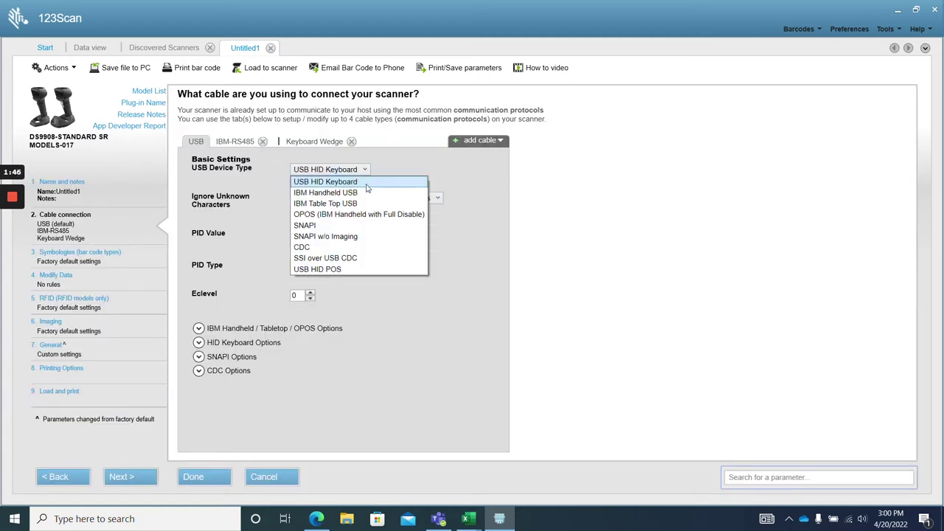
left_click(366, 188)
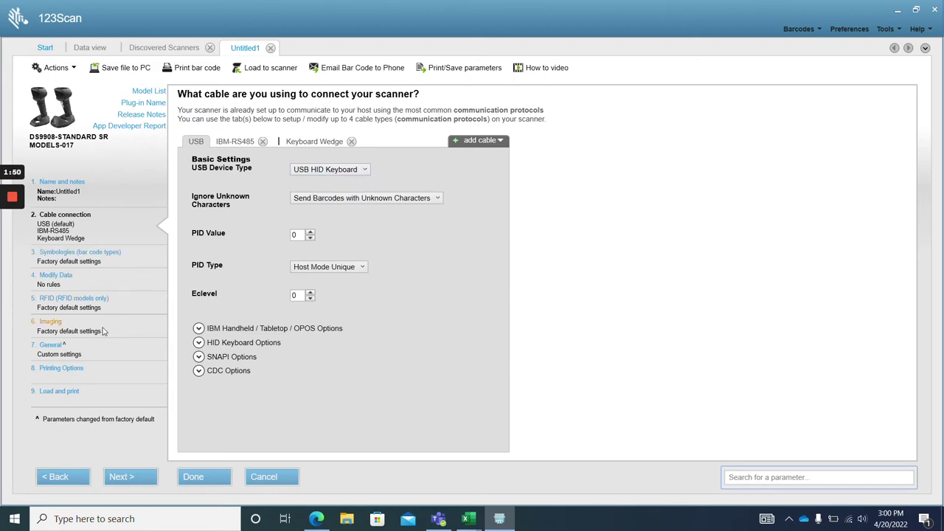
Set the RFID Country of Operation to United States
left_click(103, 302)
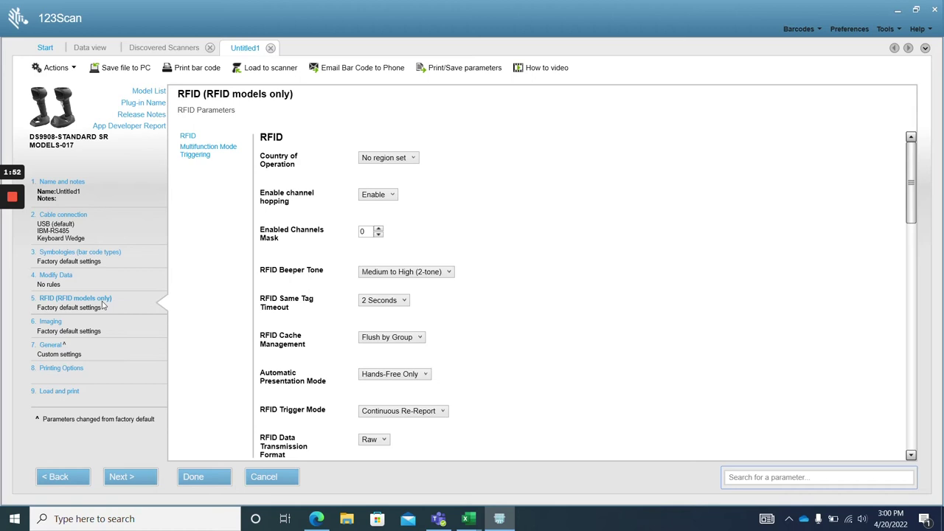
mouse_move(413, 159)
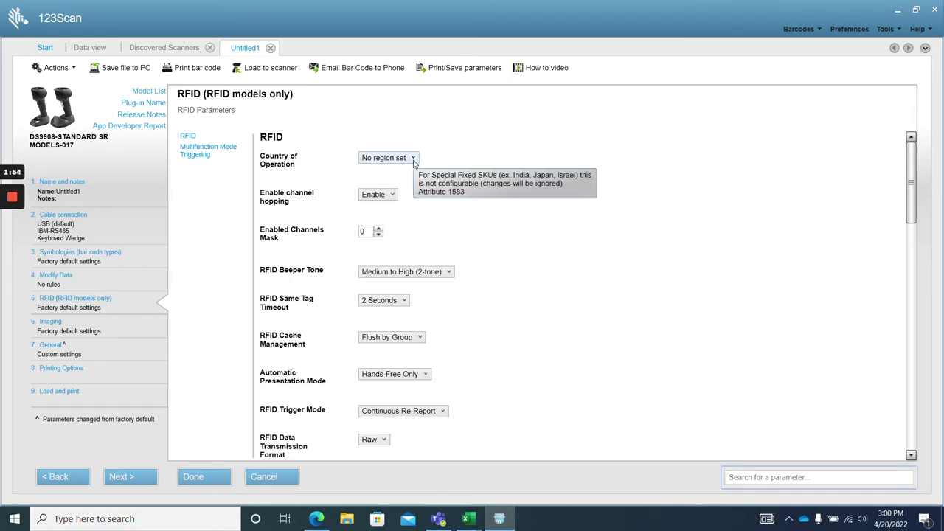
left_click(413, 159)
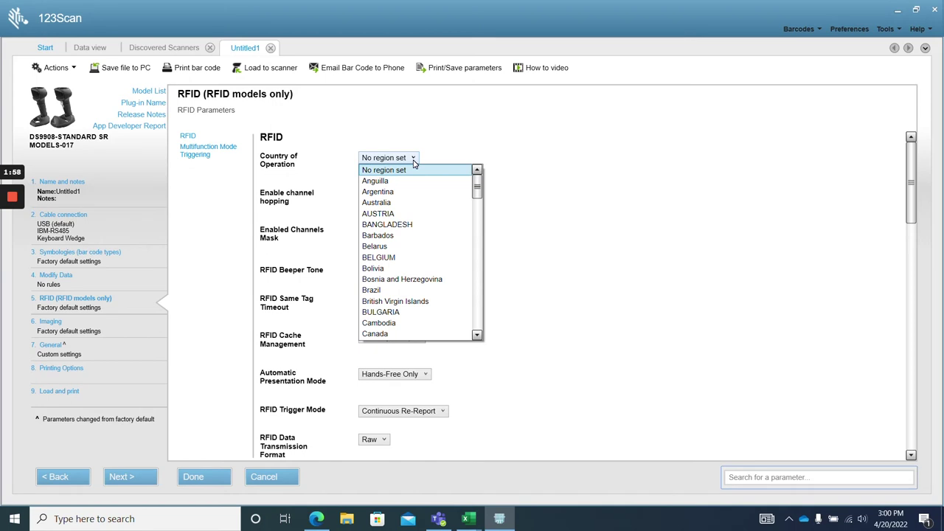
type("united")
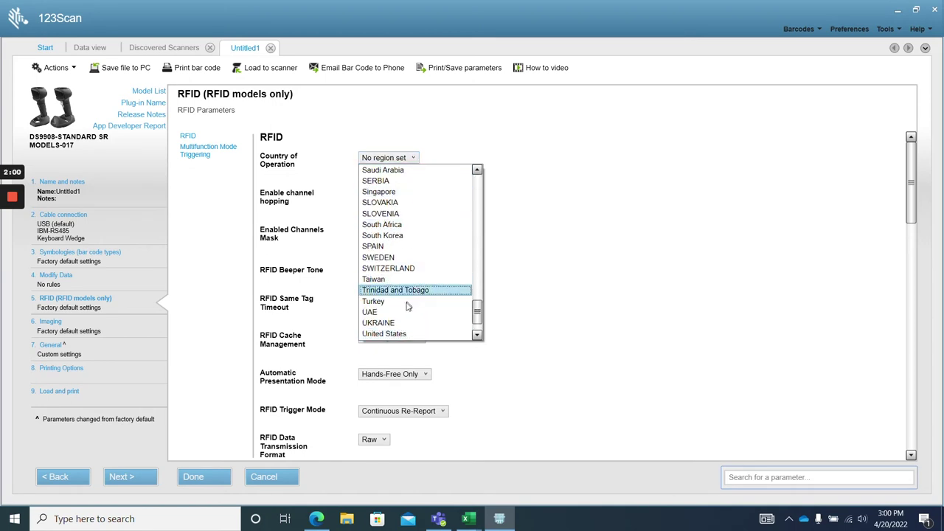
left_click(406, 334)
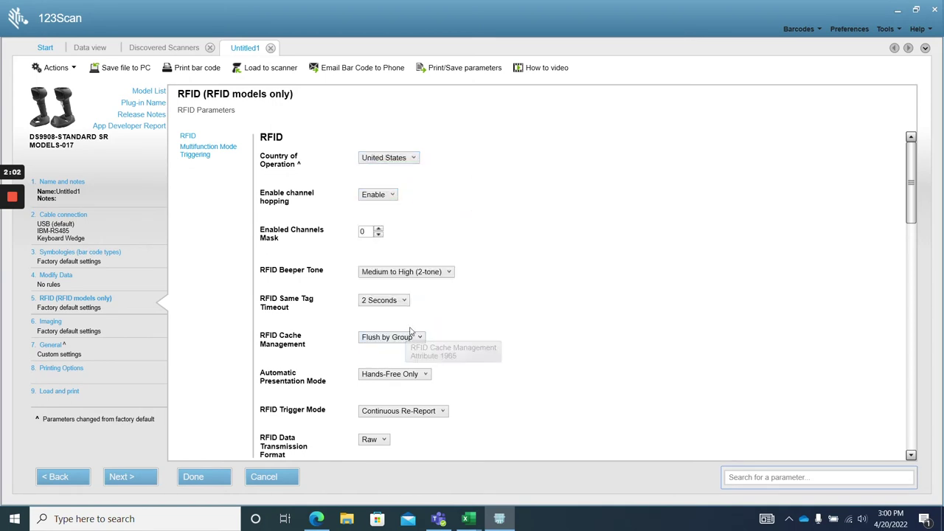
Advance Untitled1 to the Load and print step and dismiss the cannot-load message
left_click(140, 482)
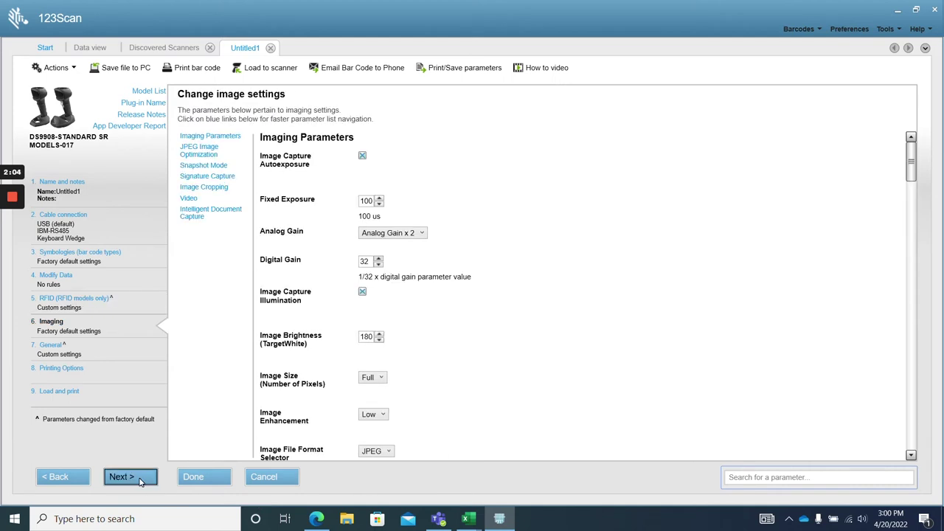
left_click(140, 482)
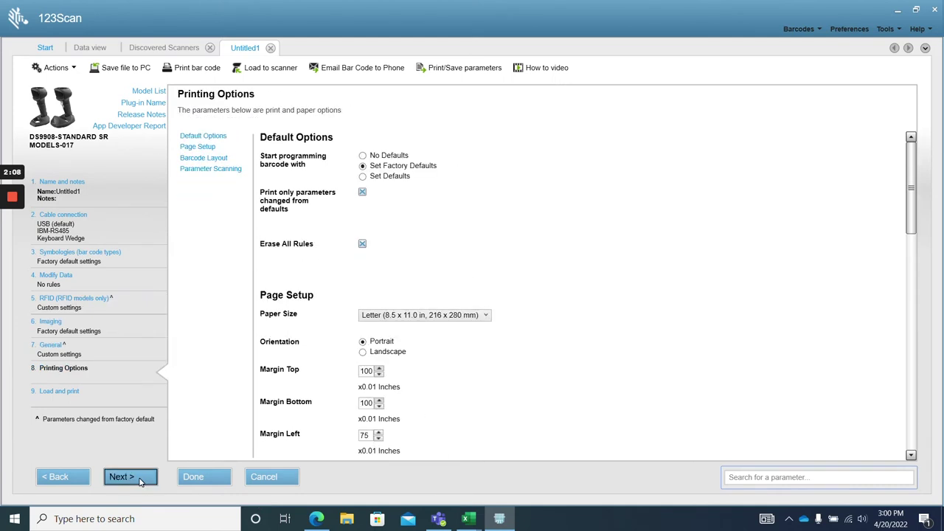
left_click(140, 482)
left_click(236, 206)
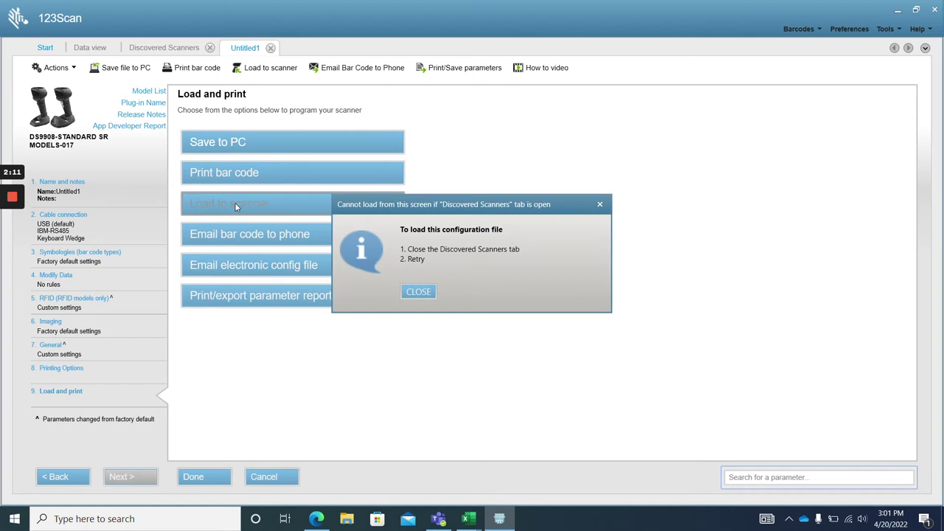
left_click(429, 293)
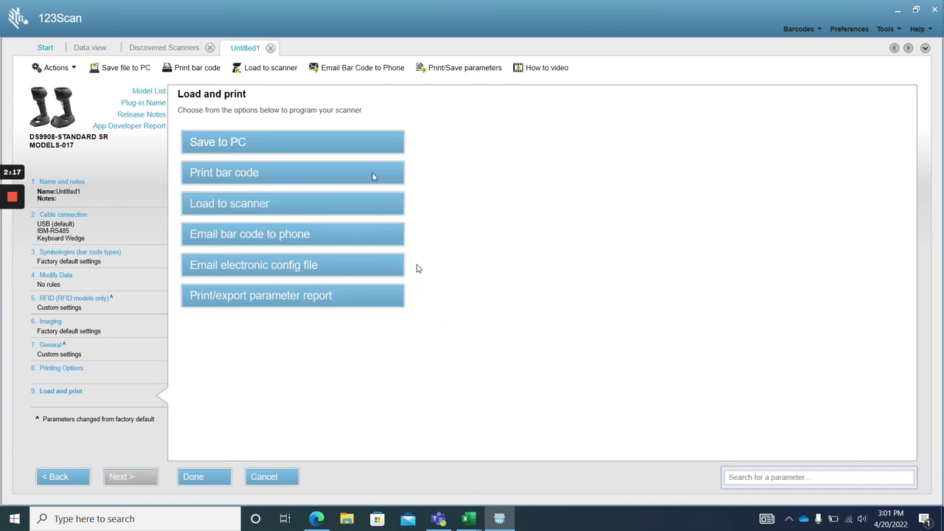
Load Untitled1 onto all compatible scanners, then close the configuration and 123Scan
left_click(211, 48)
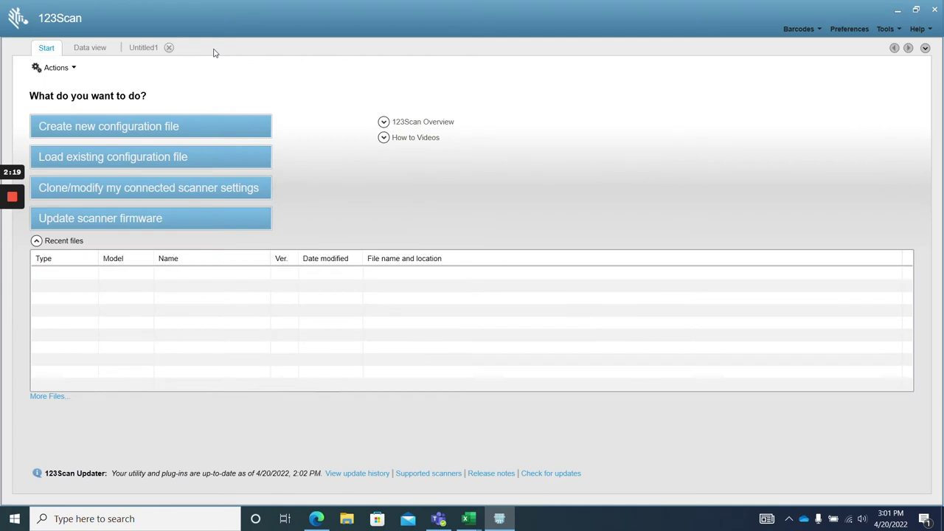
left_click(140, 48)
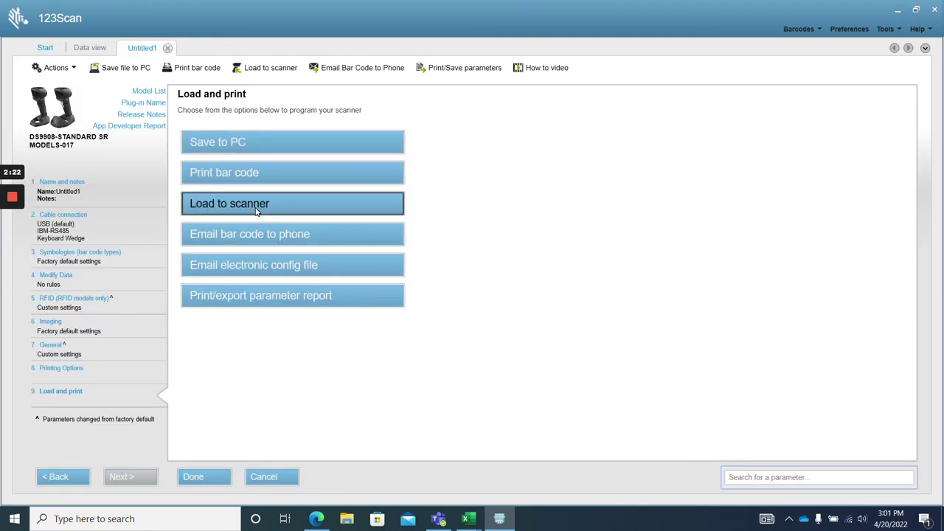
left_click(256, 211)
left_click(500, 186)
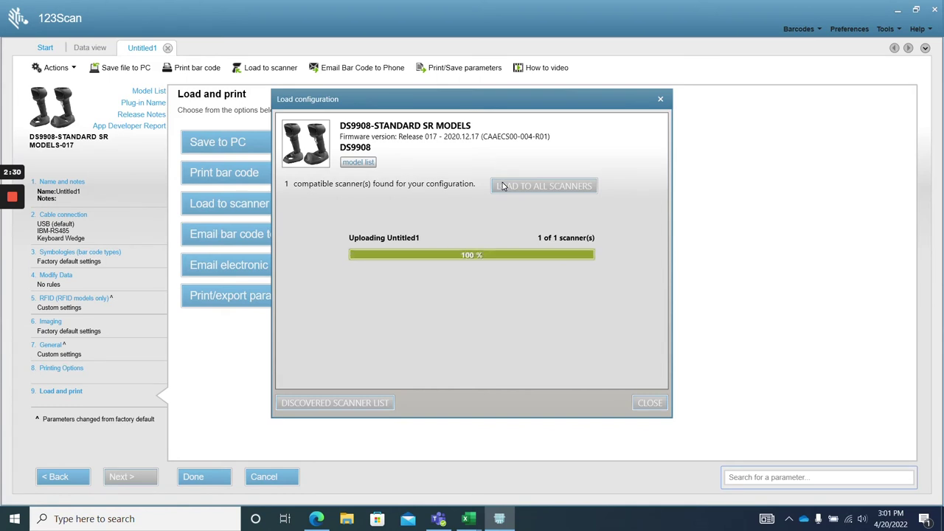
left_click(643, 404)
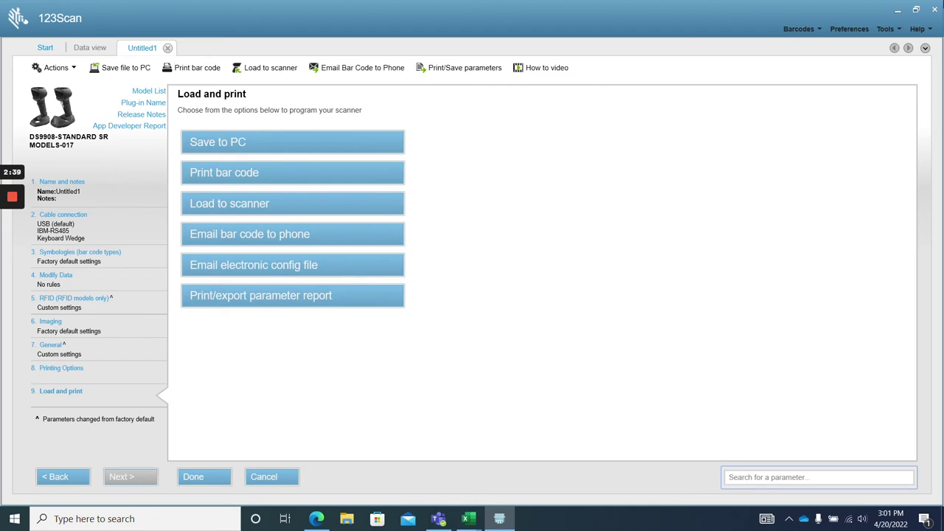
left_click(935, 9)
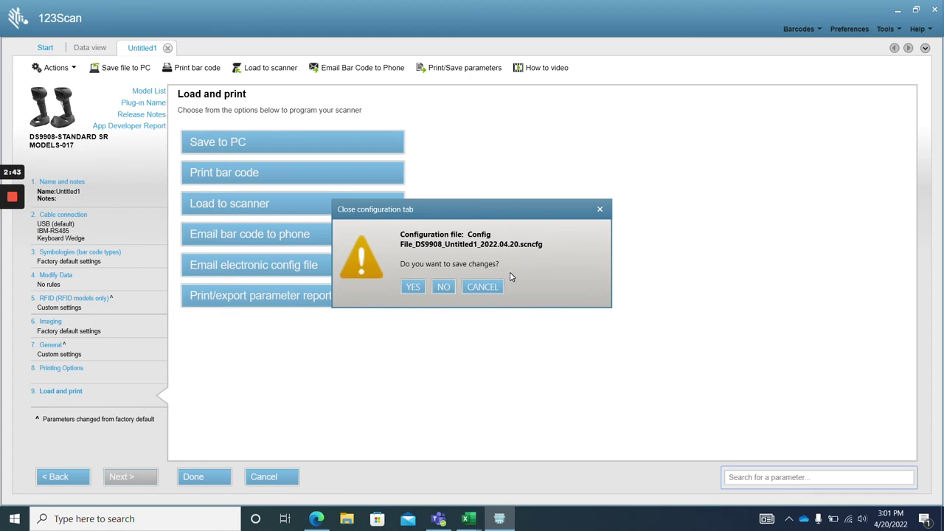
left_click(434, 289)
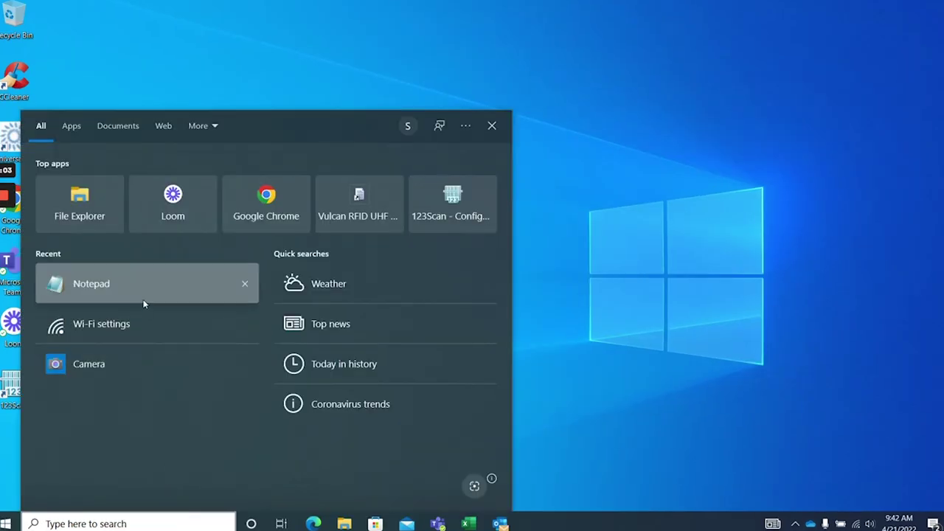
left_click(144, 302)
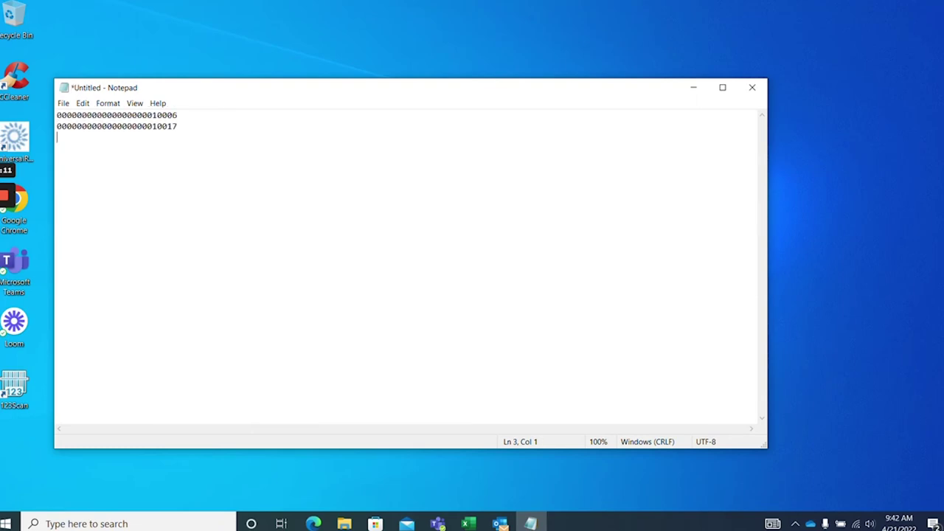
type("000000000000000000010006 000000000000000000010015 E280116060000215EB3F91E7 000000000000000000010017 000000000000000000010007 000000000000000000010008 000000000000000000010016 000000000000000000010007 ")
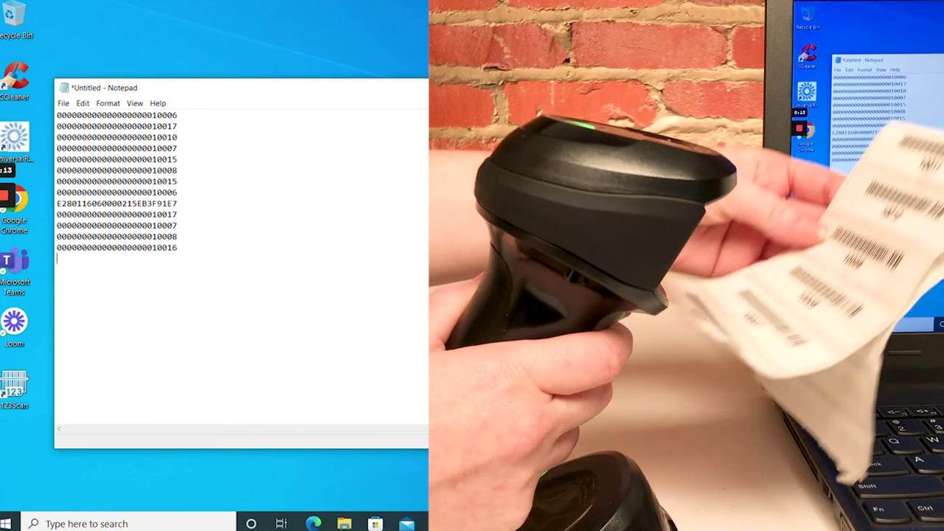
type("000000000000000000010007 000000000000000000010010 000000000000000000010010 ")
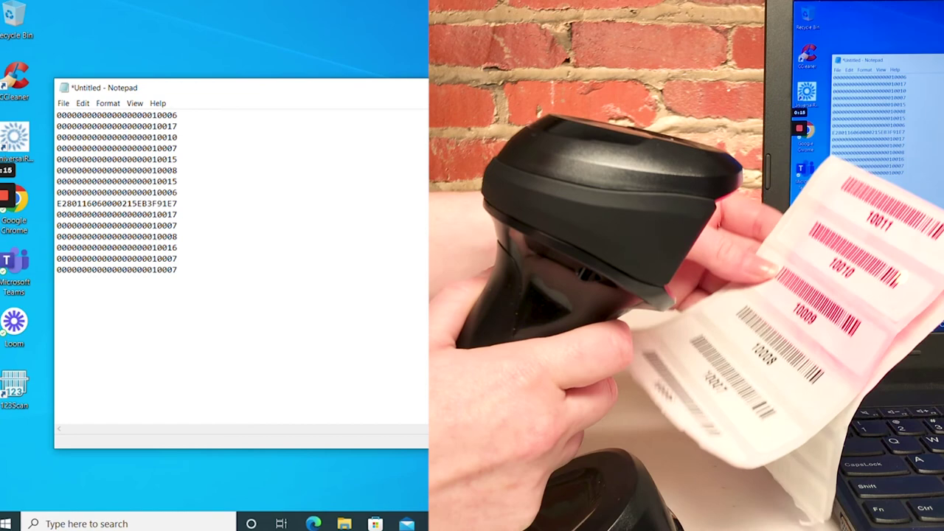
type("000000000000000000010009 000000000000000000010016 000000000000000000010010 000000000000000000010006 000000000000000000010008 000000000000000000010017 000000000000000000010007 E280116060000215EB3F91E7 000000000000000000010011 000000000000000000010015 ")
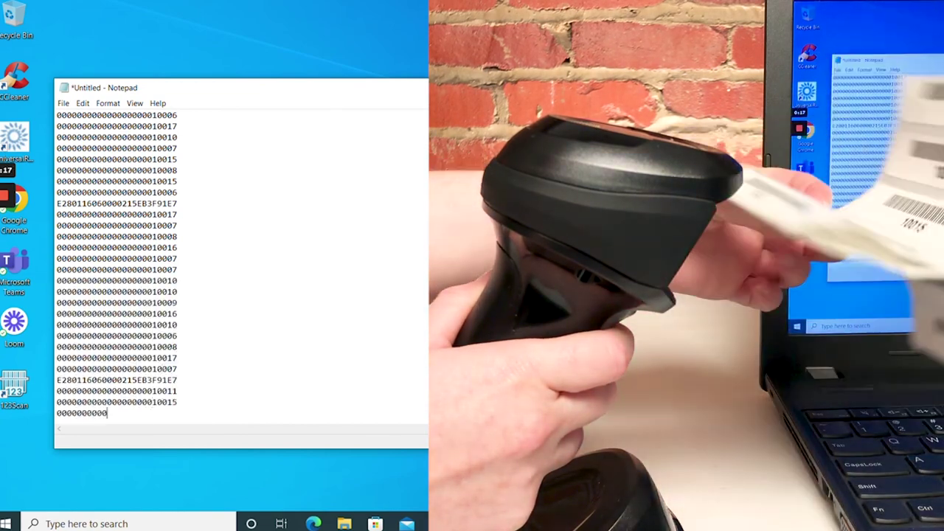
type("000000000000000000010008 000000000000000000010007 000000000000000000010008 000000000000000000010006 000000000000000000010012 000000000000000000010013 000000000000000000010016 000000000000000000010006 000000000000000000010015 000000000000000000010015 000000000000000000010009 000000000000000000010014 000000000000000000010014 000000000000000000010015 000000000000000000000005 000000000000000000010007 ")
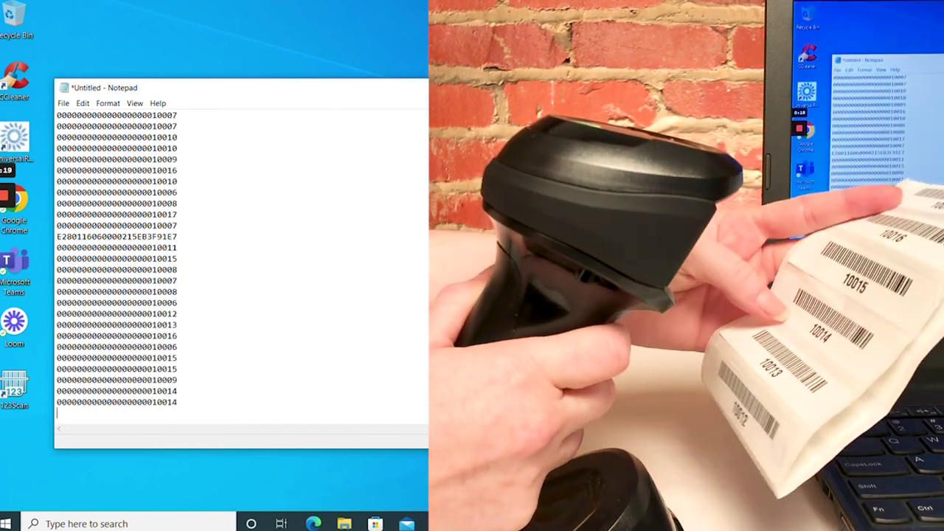
type("000000000000000000010011 000000000000000000010009 000000000000000000010010 000000000000000000010014 000000000000000000010013 000000000000000000010008 0000000000")
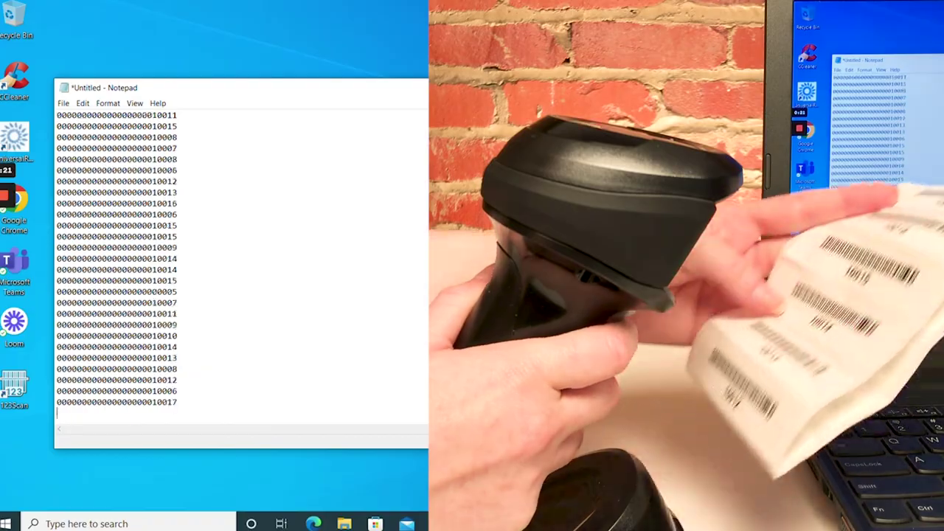